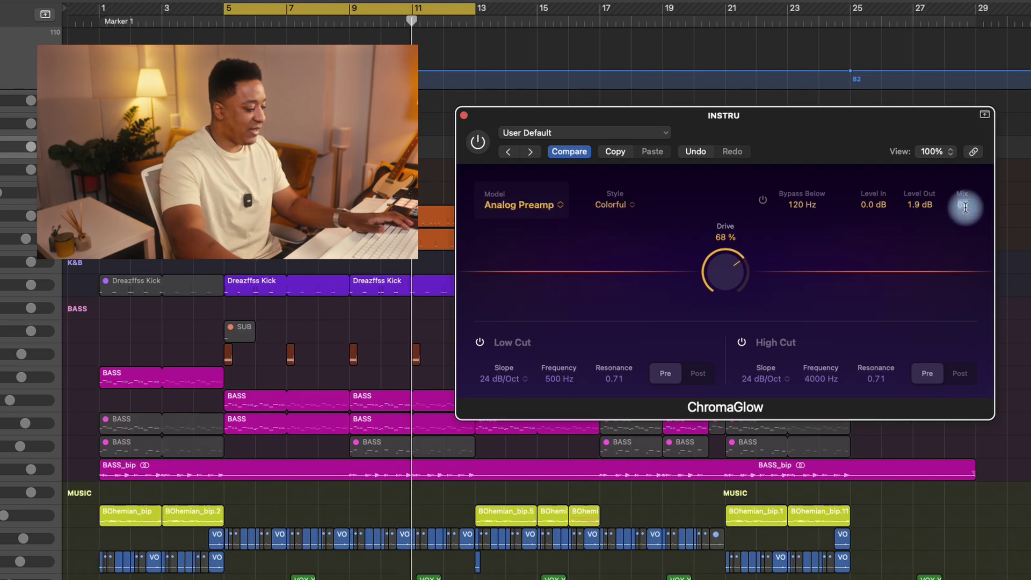
Step: Load the AE Swueeze preset in ChromaGlow and set its model to Analog Preamp
left_click(562, 215)
left_click(529, 273)
left_click(590, 137)
left_click(593, 139)
left_click(524, 205)
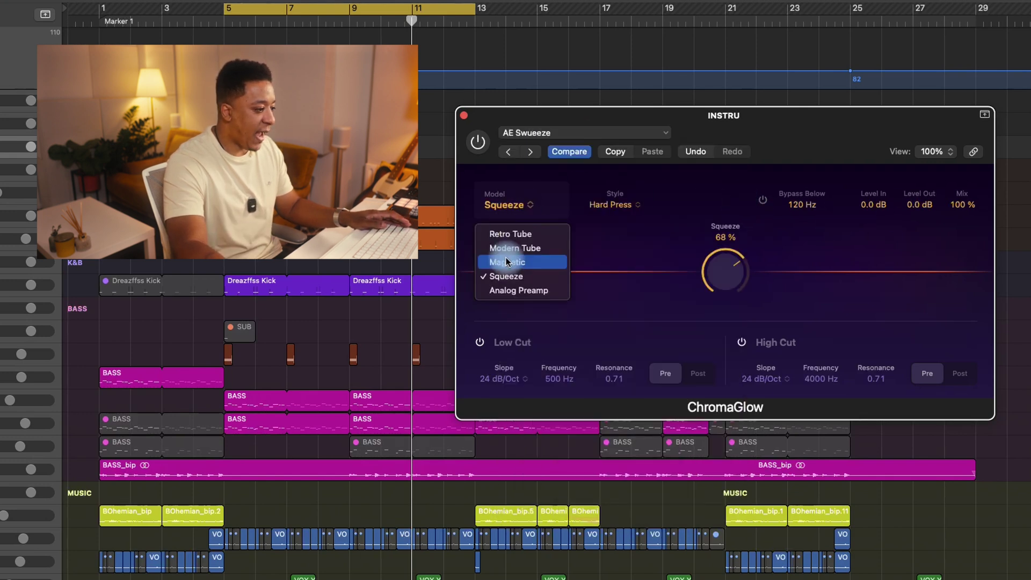
left_click(510, 290)
Step: During playback, enable ChromaGlow with the Clean style and its output level at -1.6 dB
key("space")
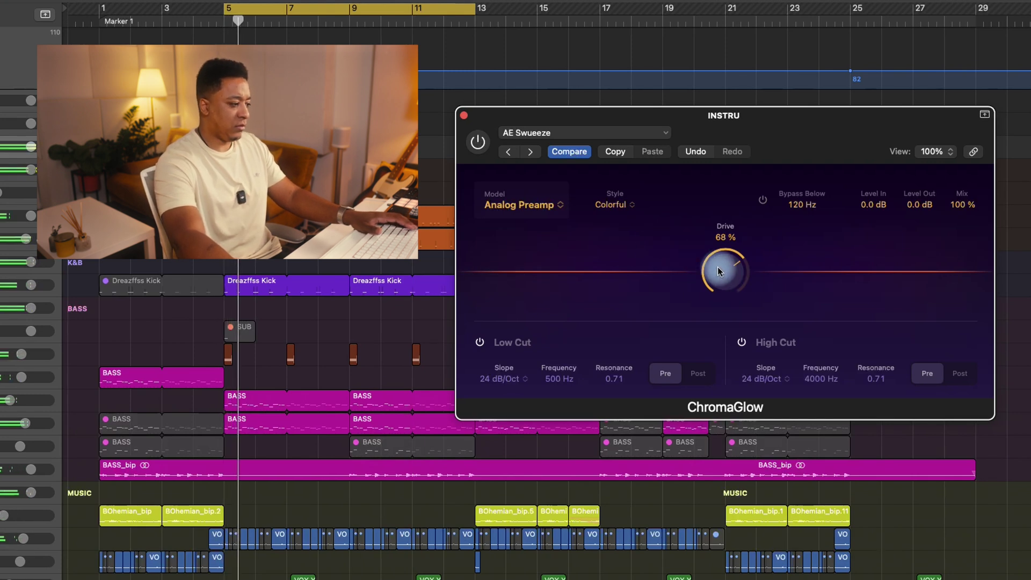
left_click(478, 143)
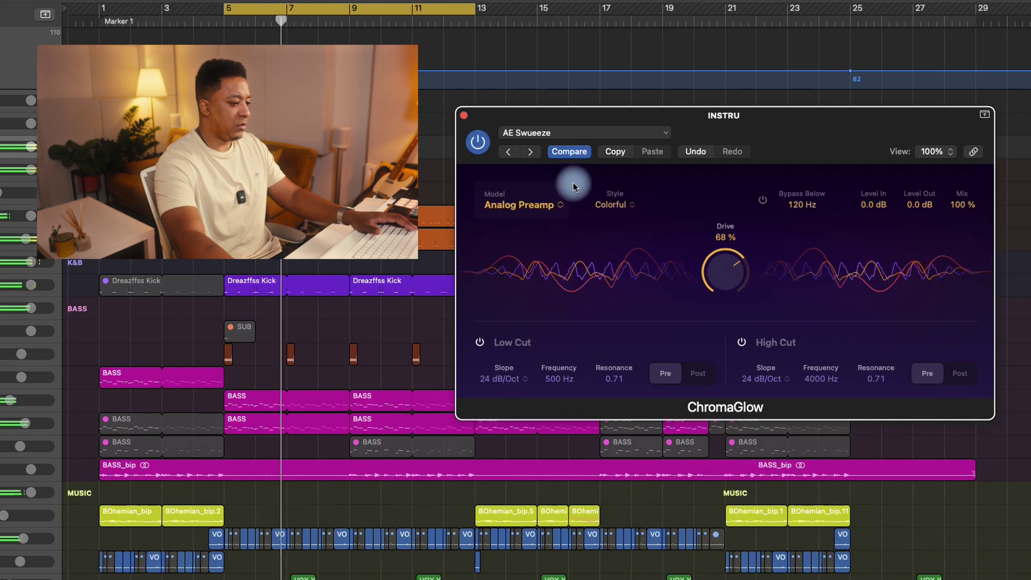
left_click(615, 204)
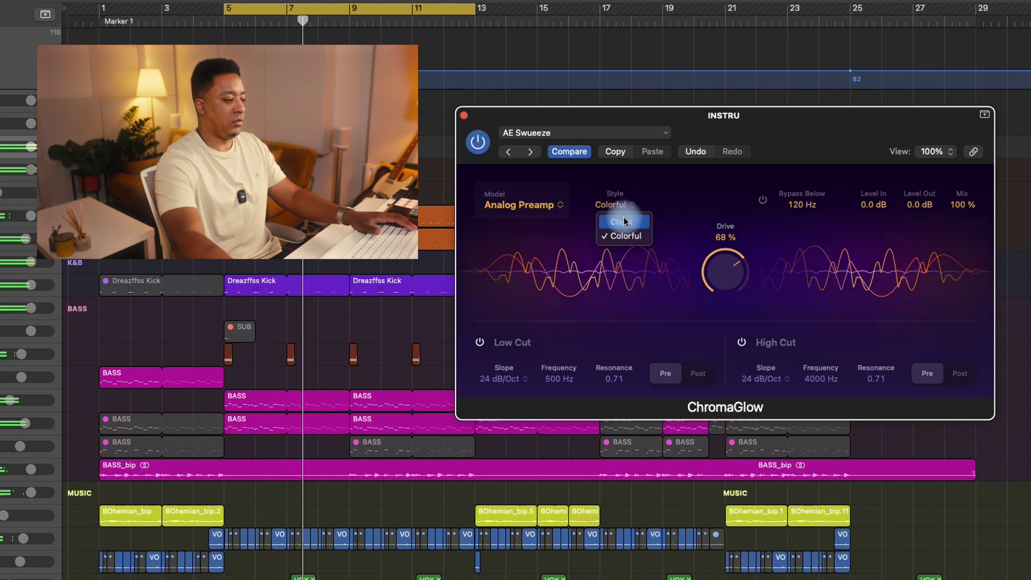
left_click(623, 220)
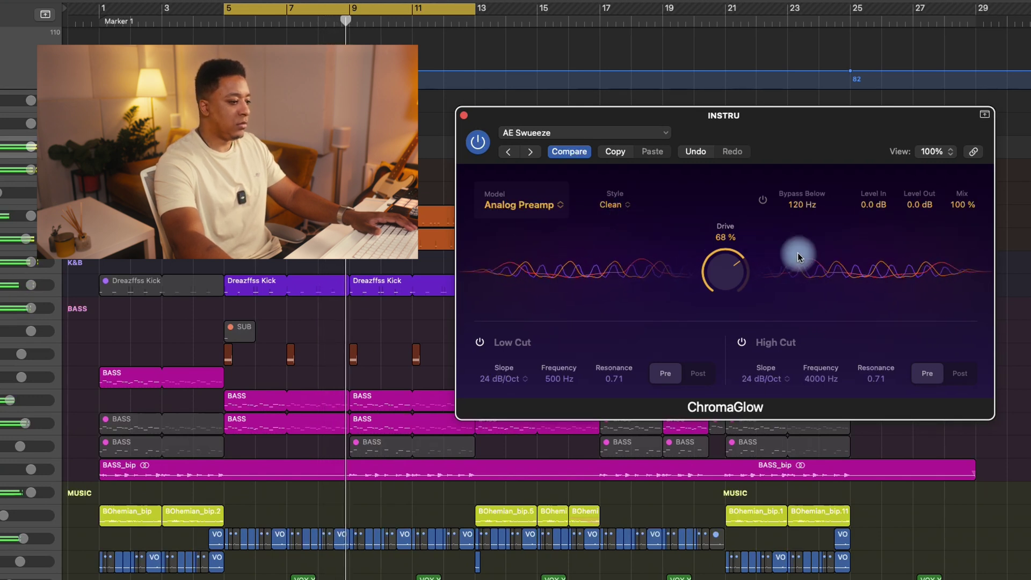
left_click_drag(920, 203, 923, 206)
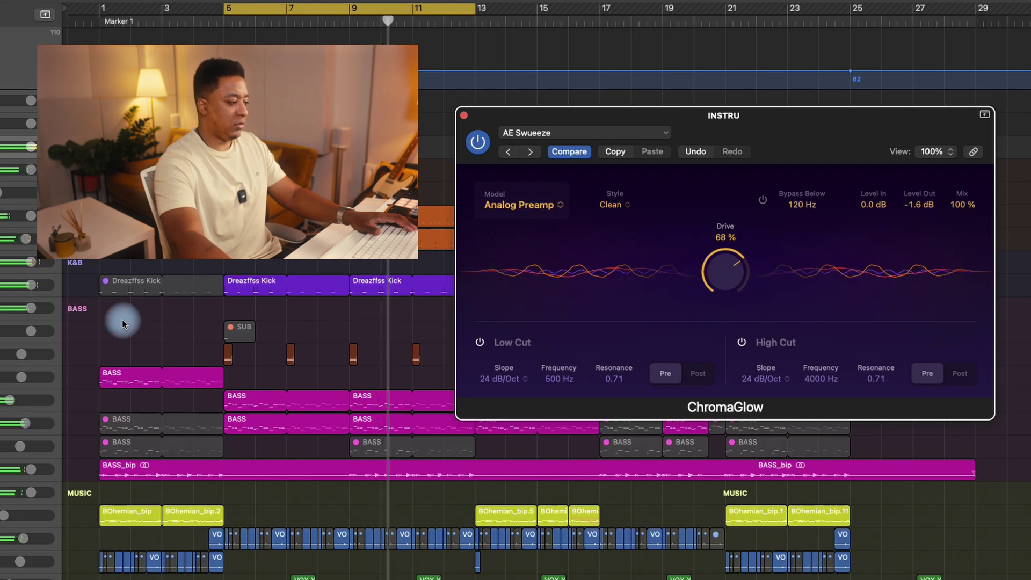
Step: Compare the playing mix with ChromaGlow bypassed and enabled, leaving the effect on
left_click(411, 346)
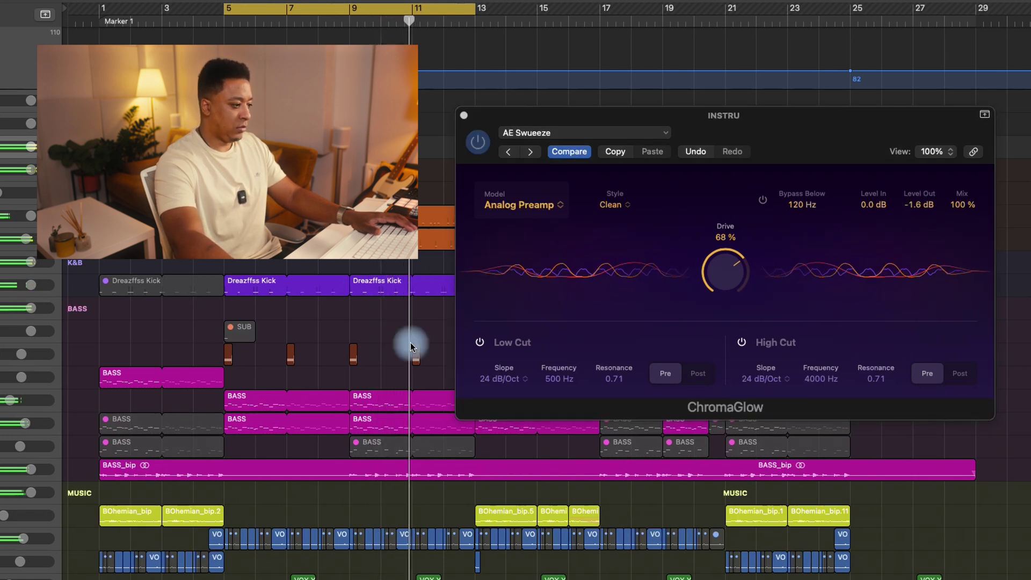
left_click(475, 163)
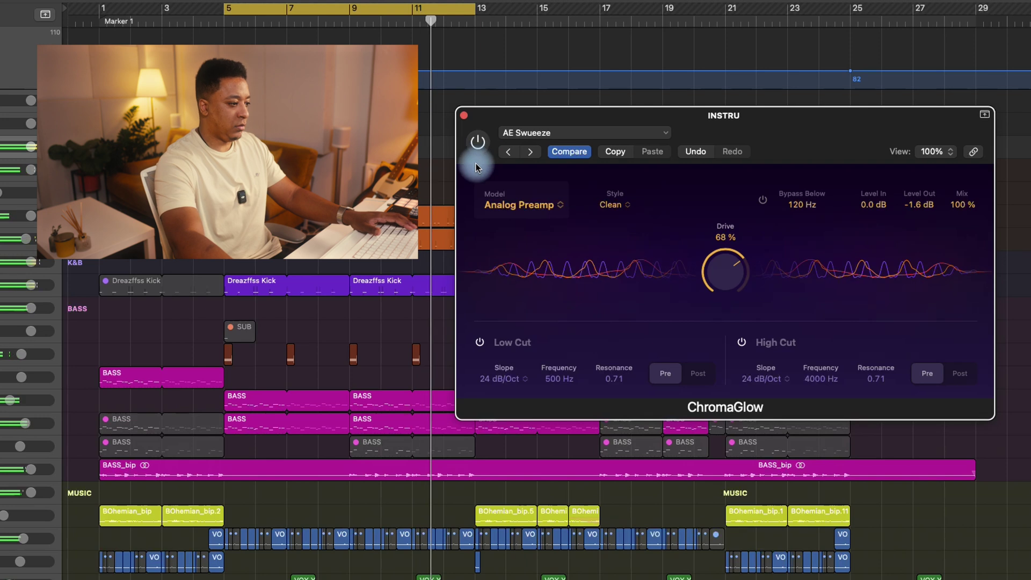
left_click(483, 180)
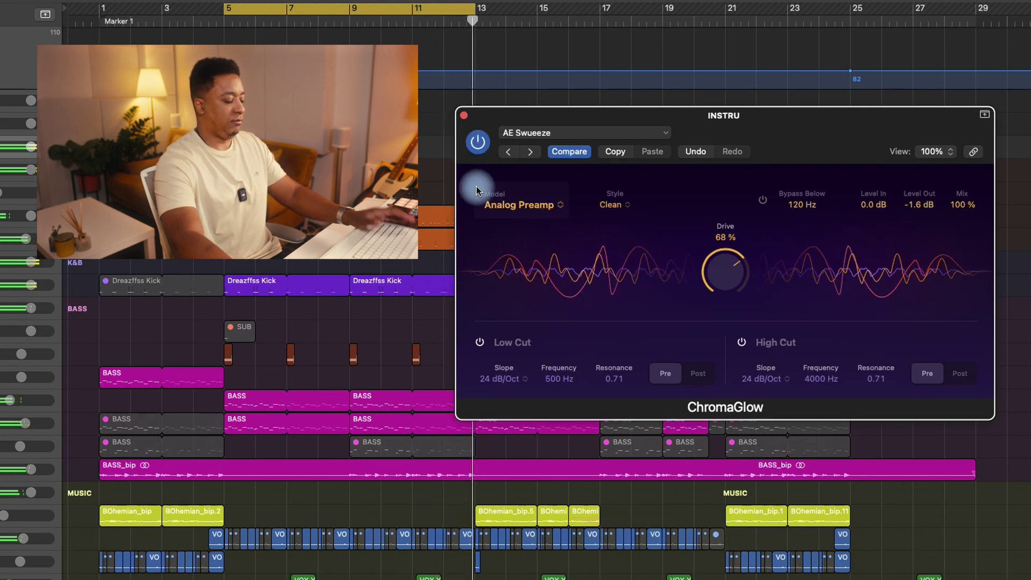
Step: Set the ChromaGlow model to Modern Tube and close the plug-in window
left_click(516, 210)
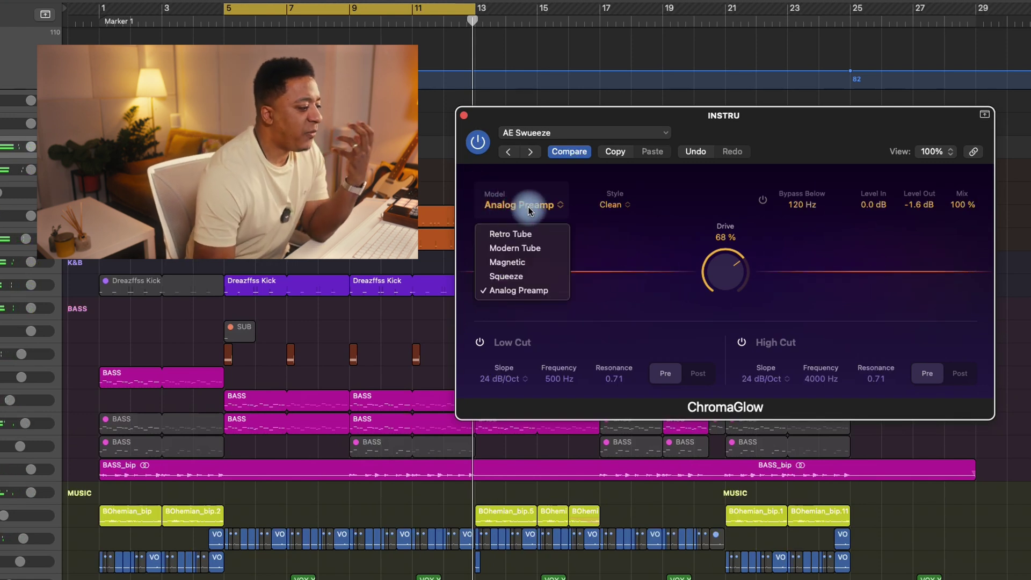
left_click(537, 250)
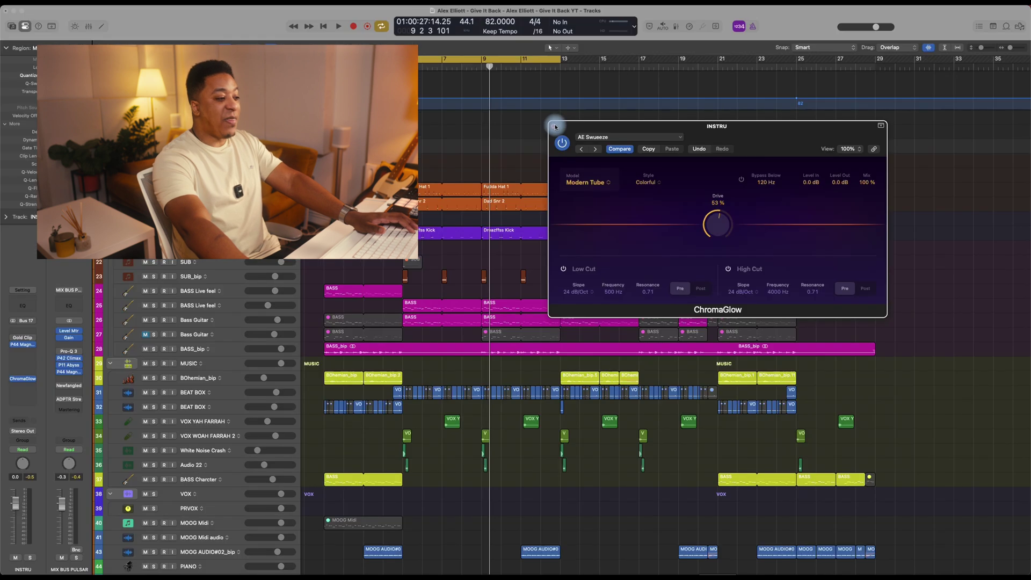
left_click(465, 116)
Step: Move the MOOG Midi region to start at bar 5 and unmute it
scroll(428, 208, "down", 8)
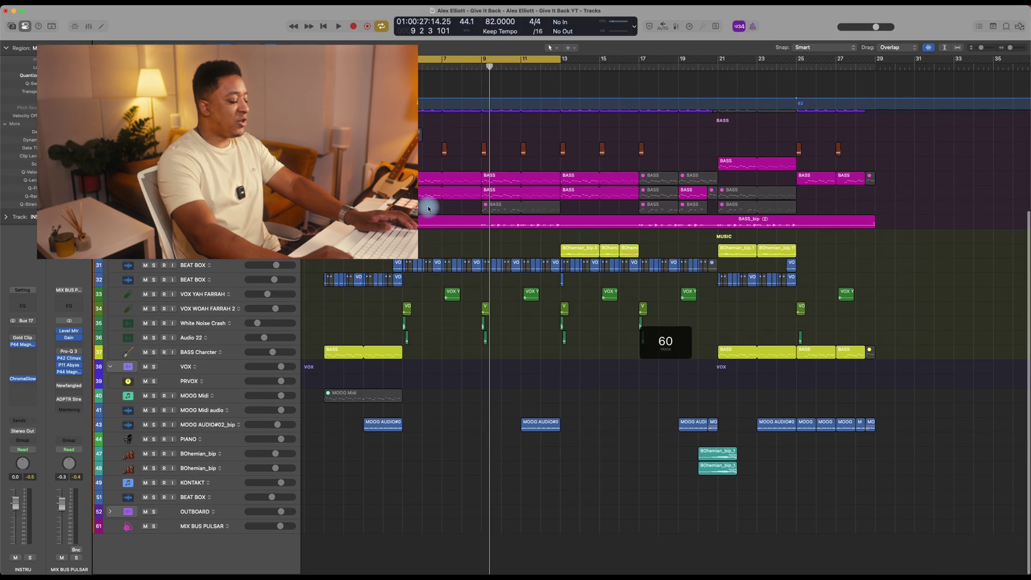
scroll(428, 208, "down", 3)
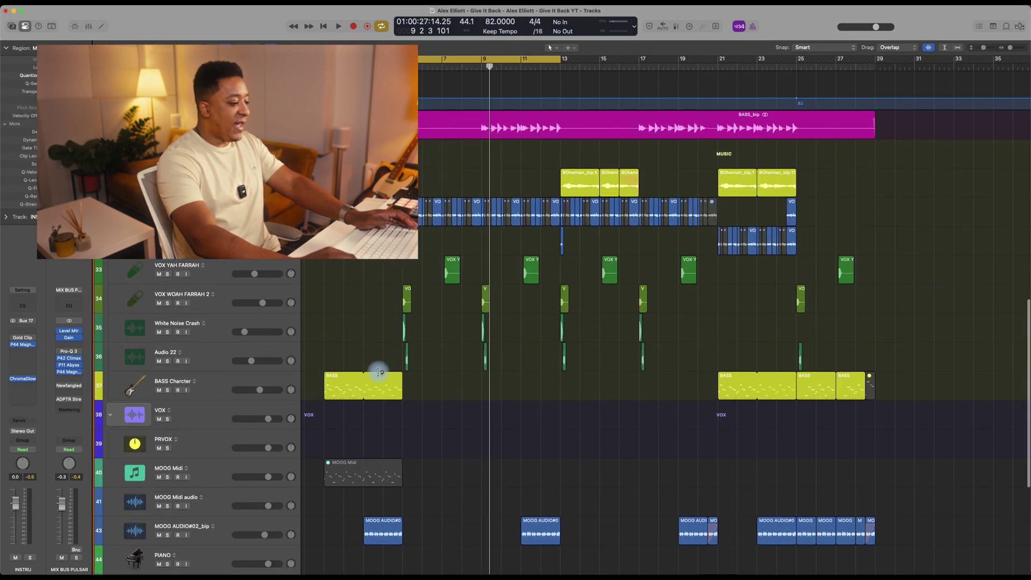
left_click_drag(337, 484, 416, 478)
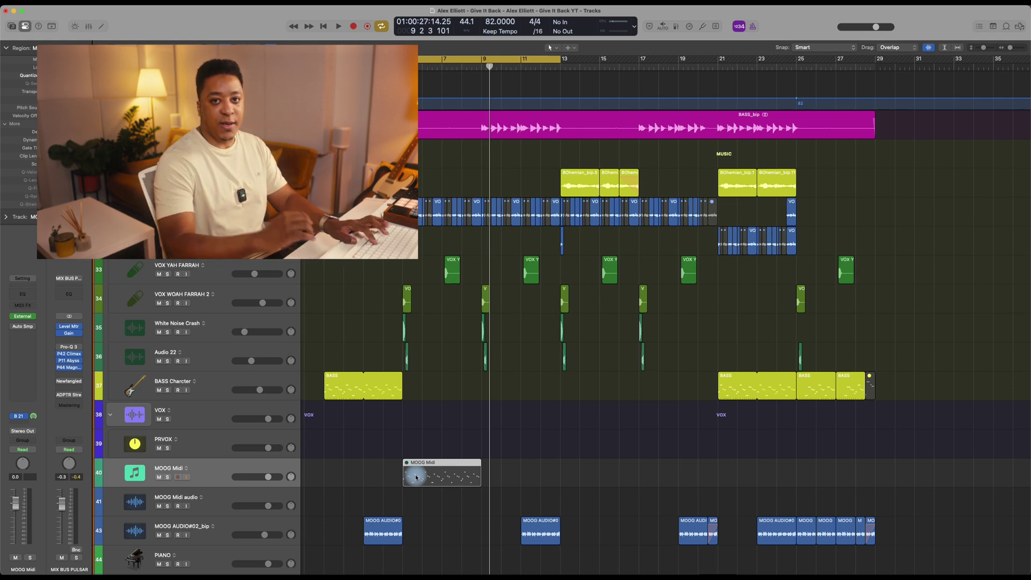
key("m")
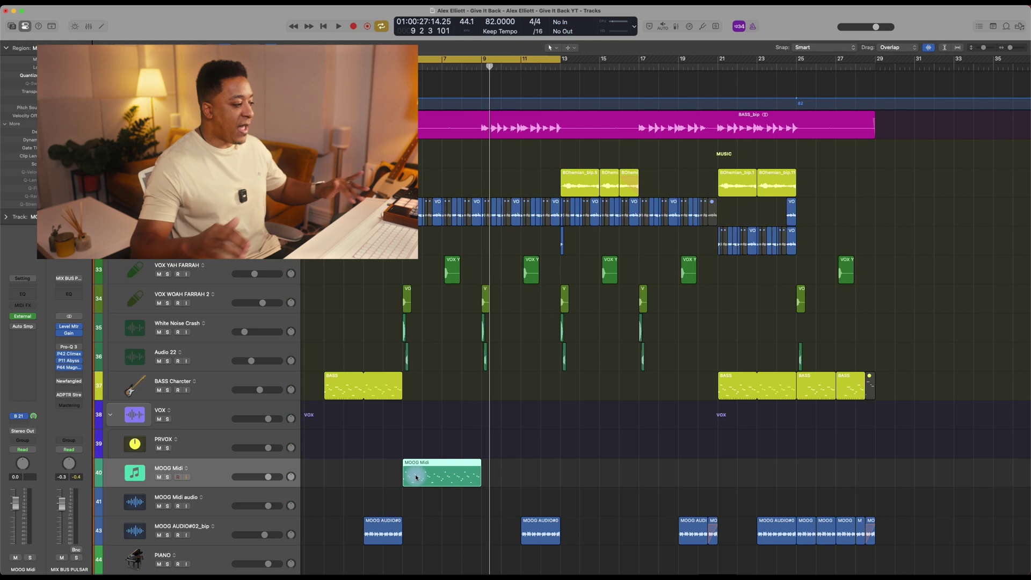
Step: View the MOOG Midi track's external instrument settings and bounce its region in place to a new track, muting the source
left_click(24, 316)
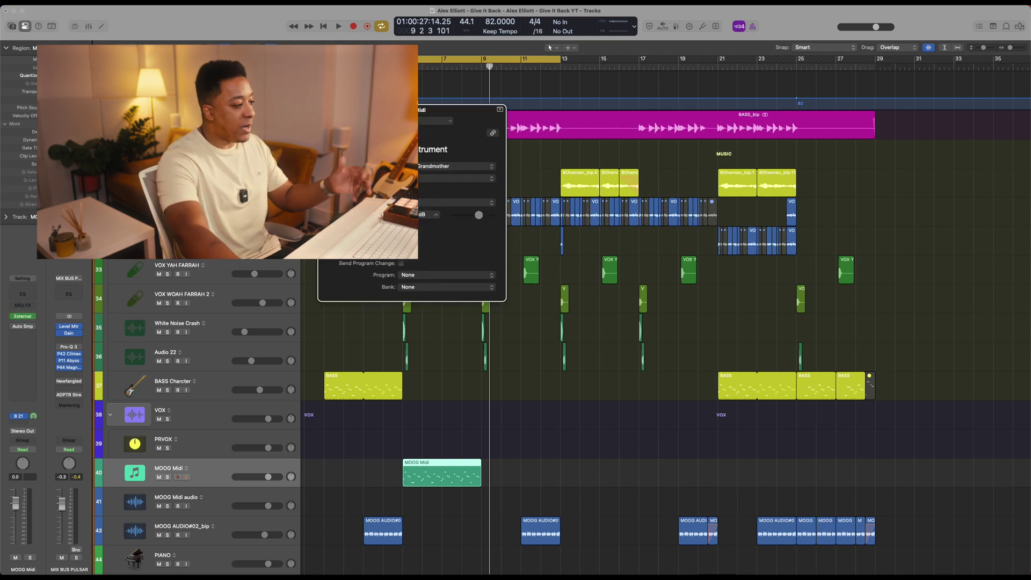
left_click(443, 470)
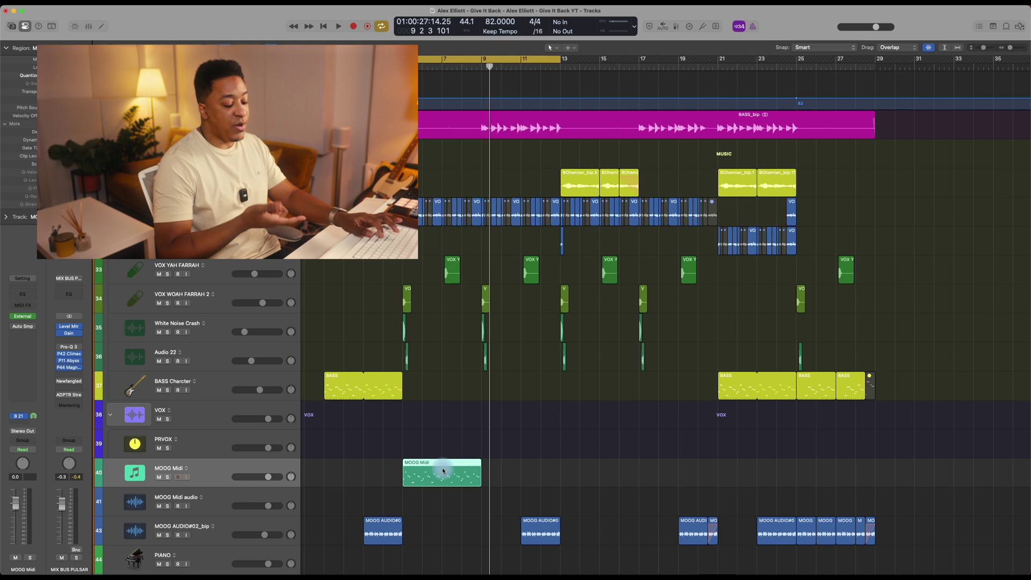
key("b")
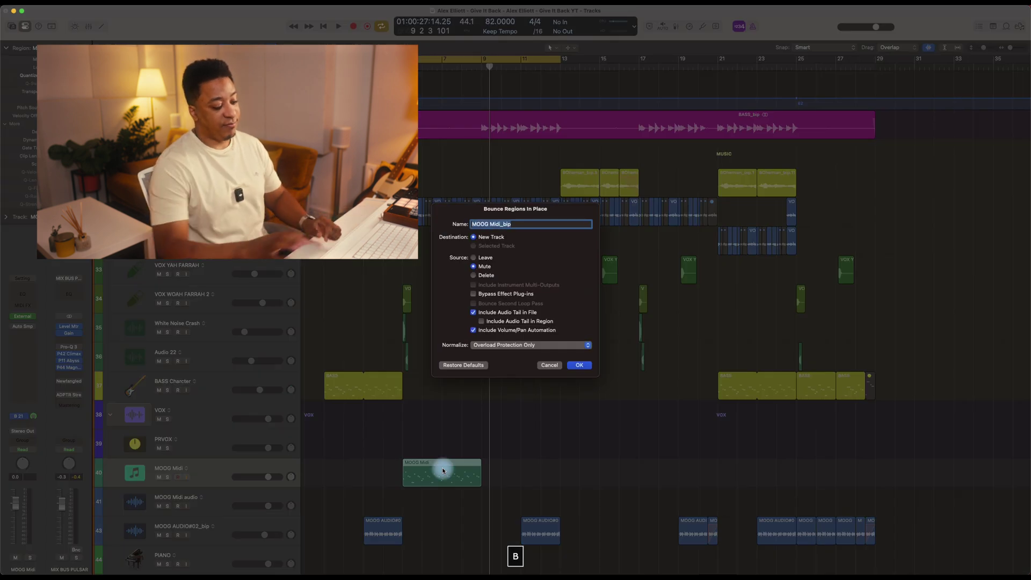
key("Return")
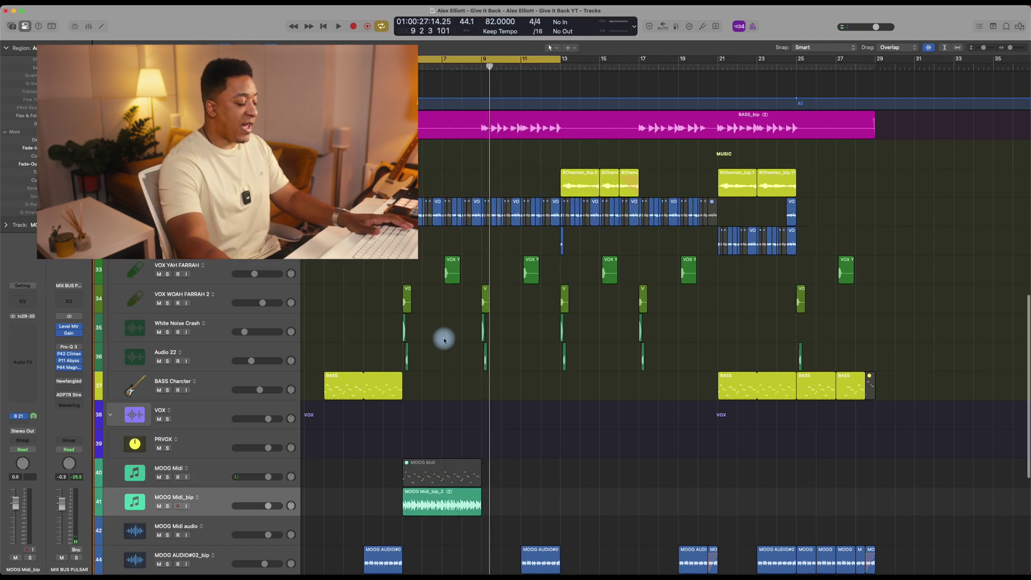
Step: Select the BASS Live feel track with the BASS region at bar 21 and solo it
scroll(444, 340, "up", 6)
left_click(186, 316)
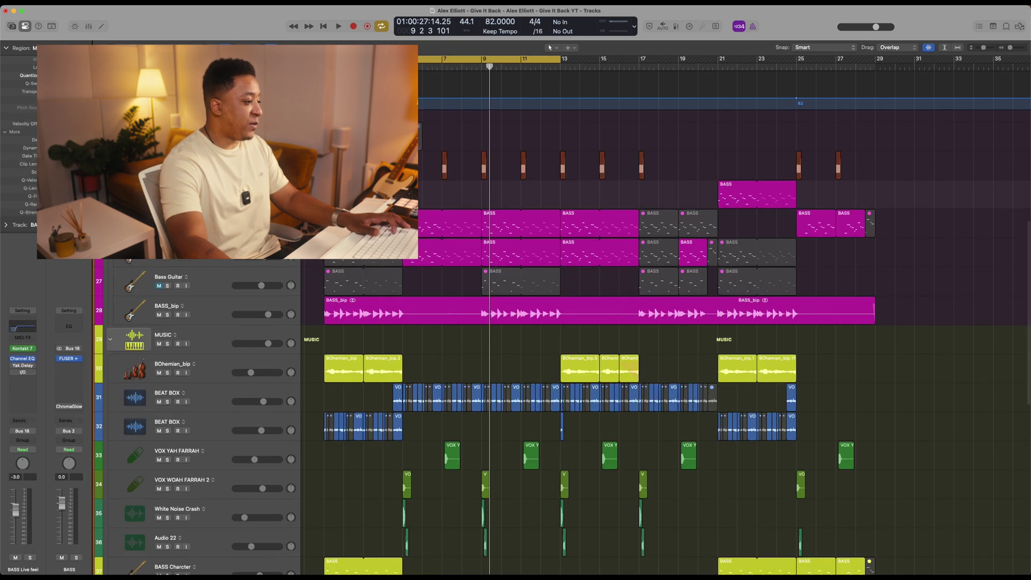
key("s")
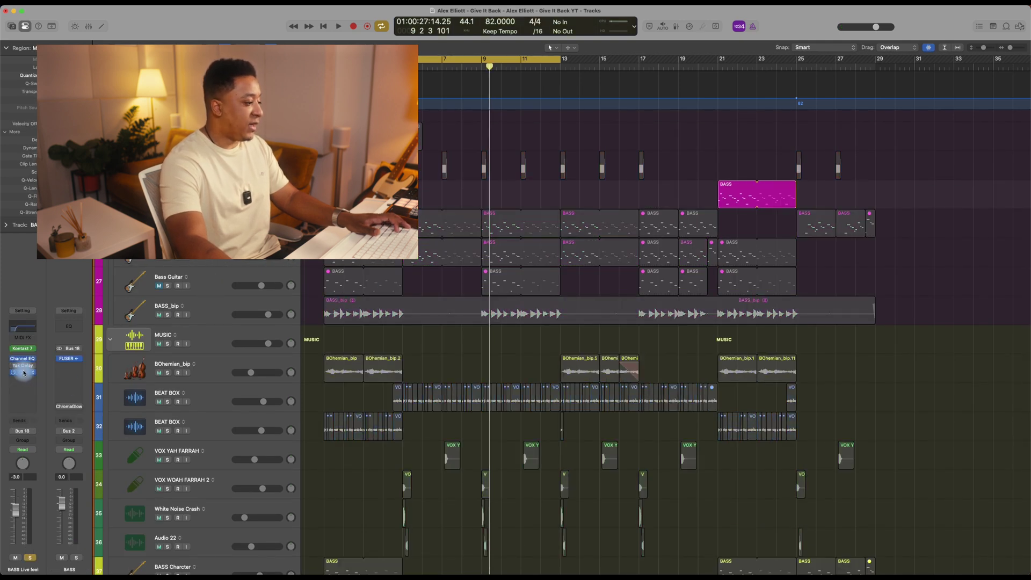
Step: Audition the soloed BASS Live feel track with its FATSO I/O insert open, stopping playback at the end
left_click(24, 371)
key("space")
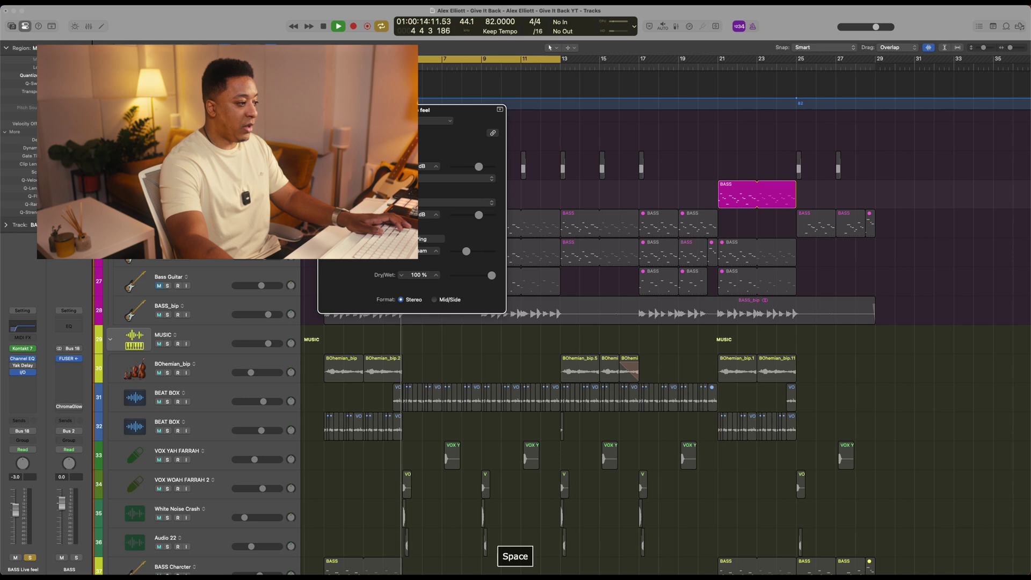
left_click_drag(388, 113, 537, 171)
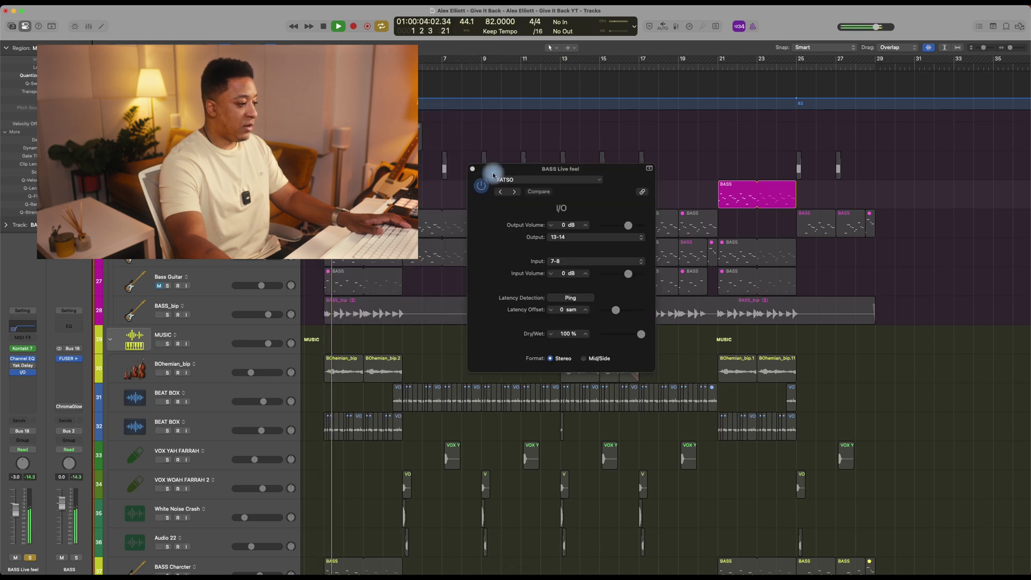
left_click(493, 175)
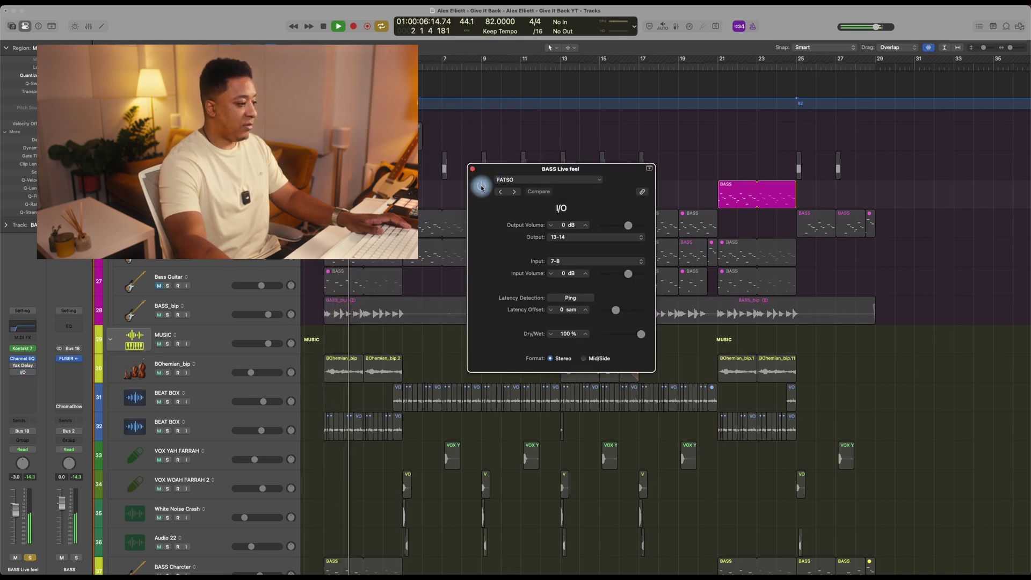
key("space")
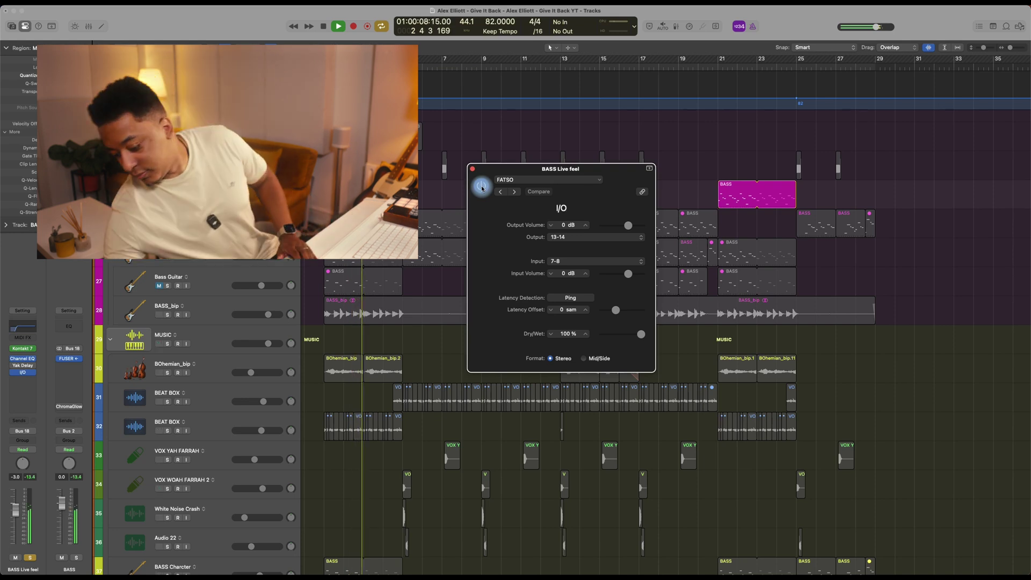
Step: Close the I/O insert and bounce the BASS Live feel track's region in place to a new track, muting the source
left_click(470, 168)
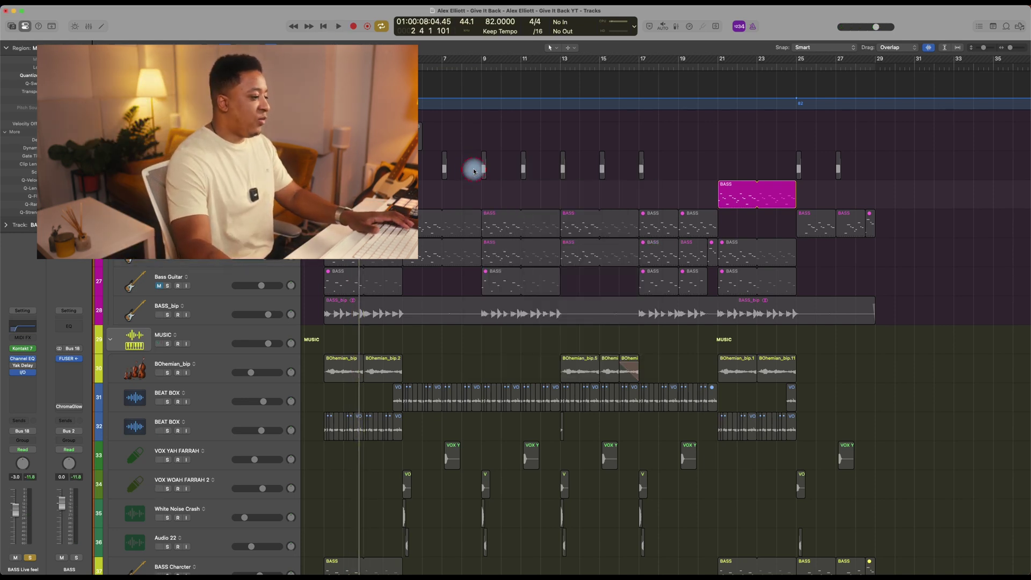
key("ctrl+b")
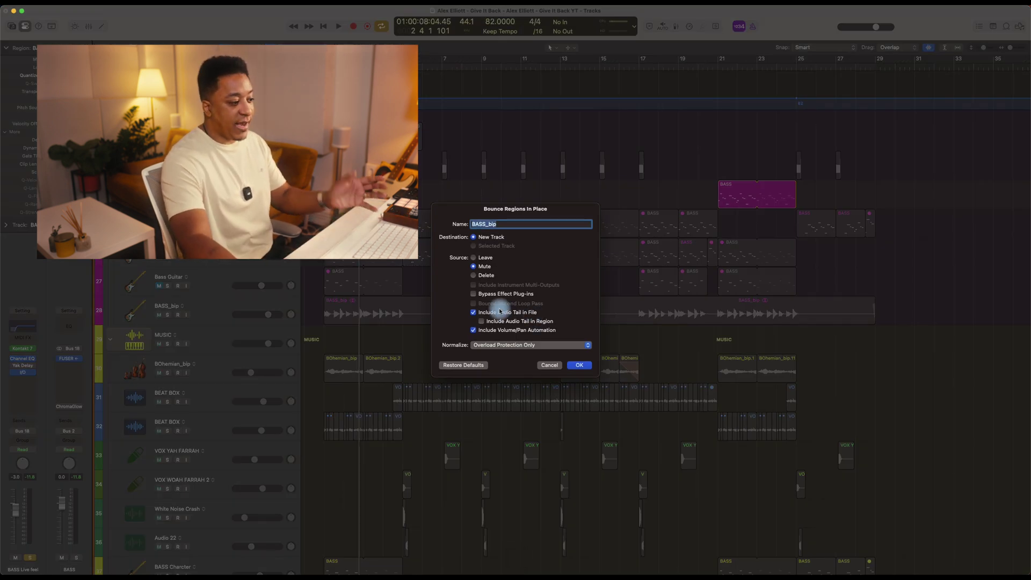
left_click(577, 365)
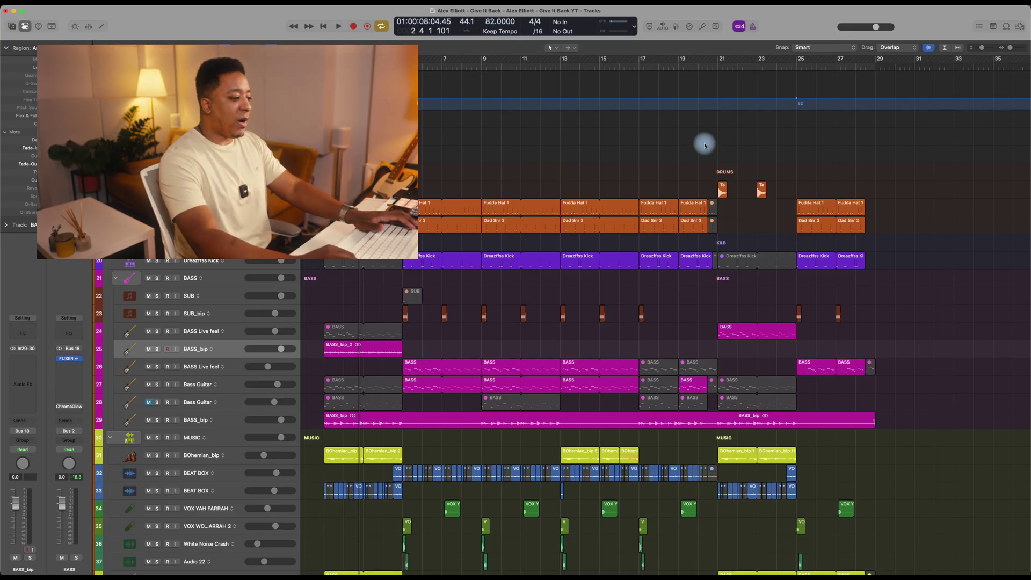
scroll(704, 145, "down", 5)
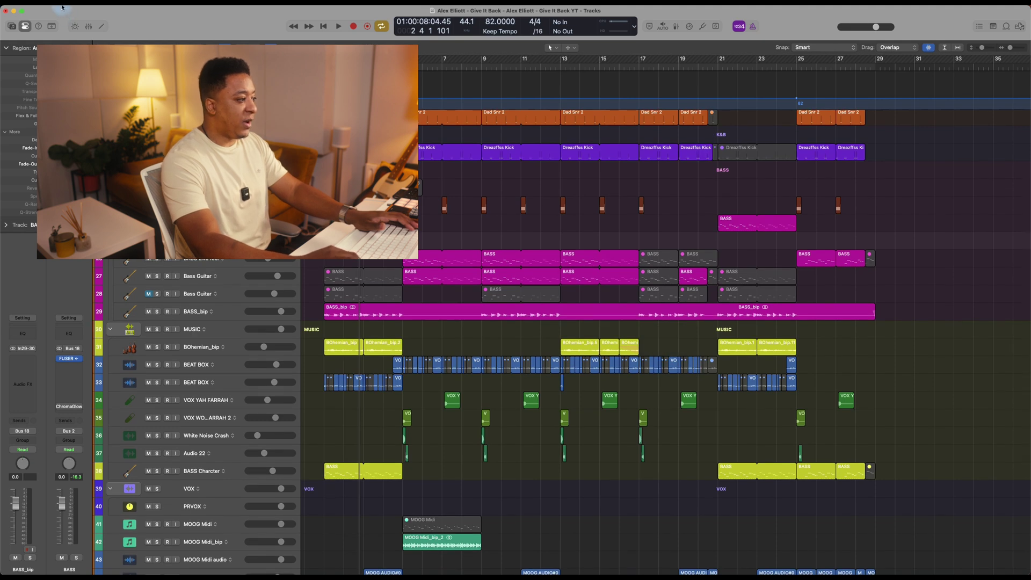
left_click(62, 7)
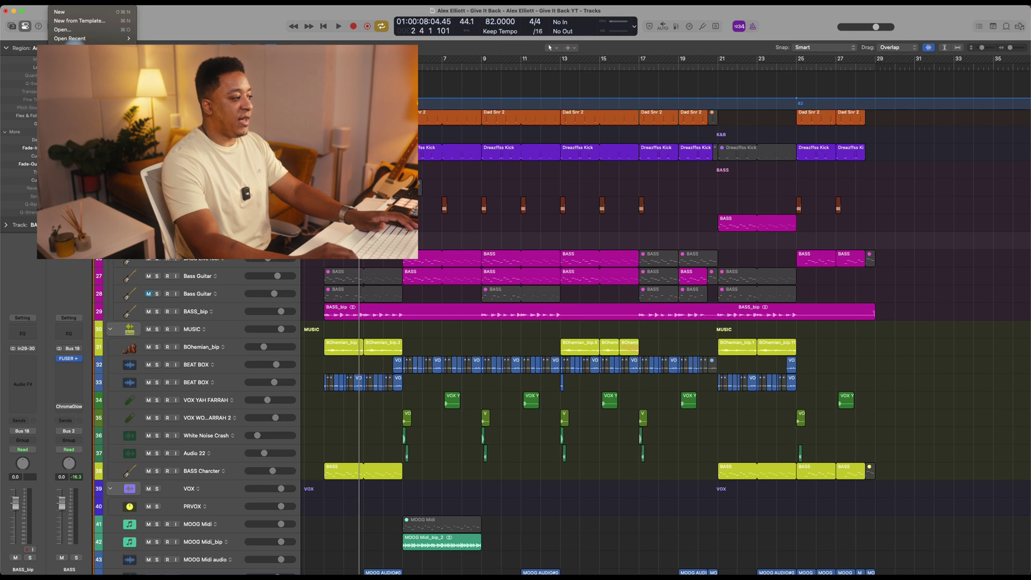
key("Escape")
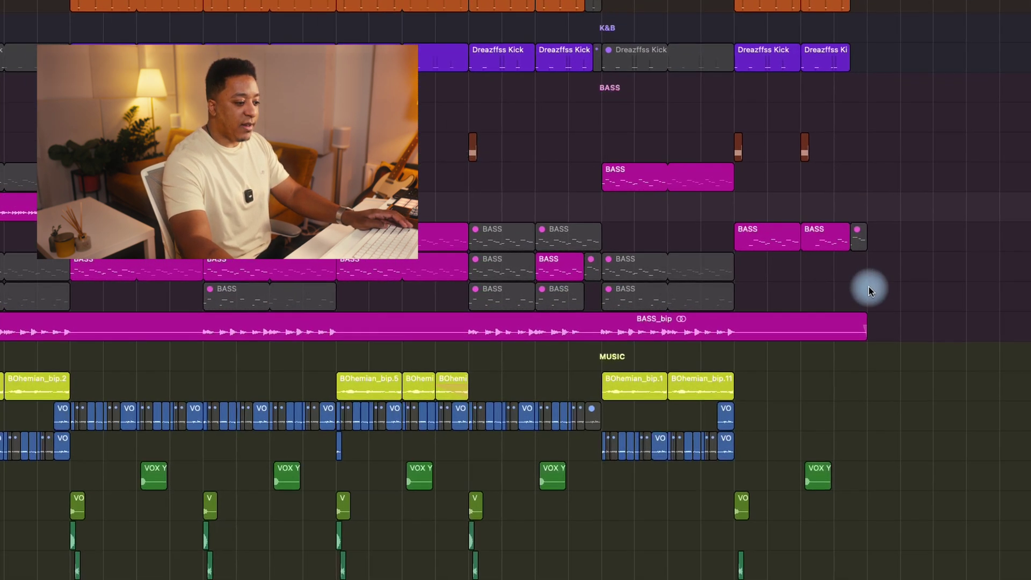
Step: Try to delete the tail of the BASS_bip region from bar 28 onward using a marquee selection
left_click_drag(834, 324, 925, 335)
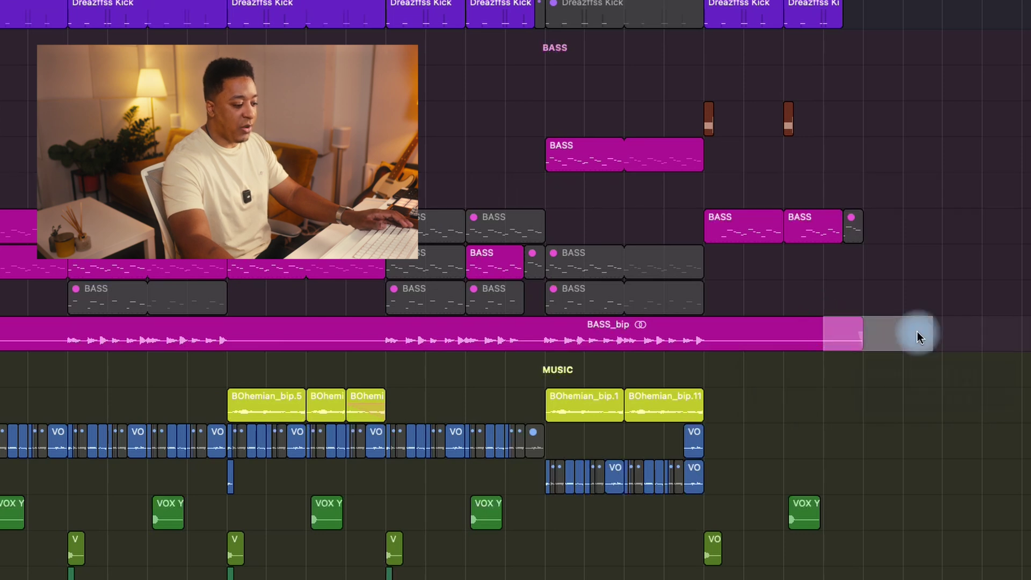
left_click(854, 283)
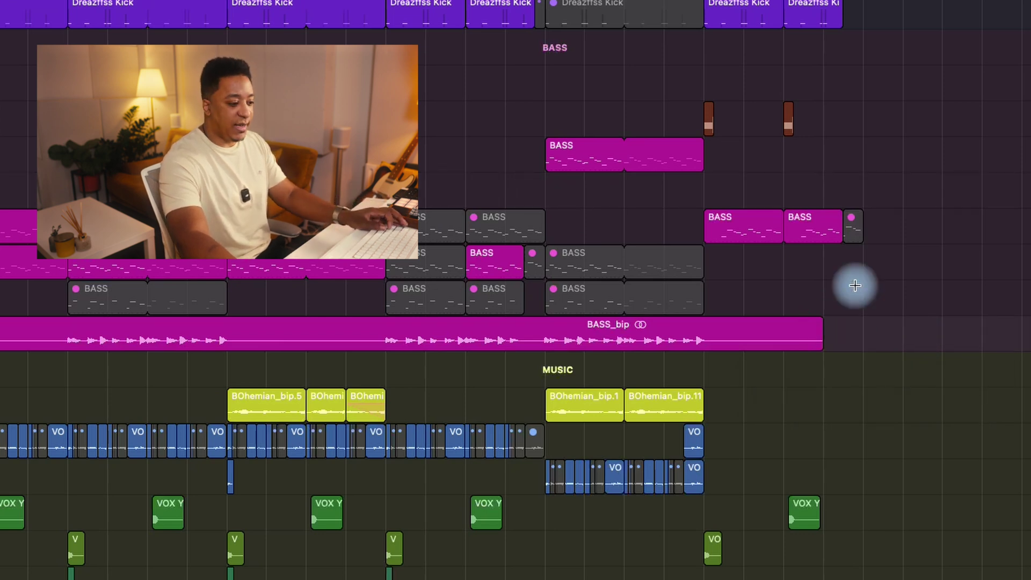
key("super+z")
left_click(839, 305, "ctrl+alt")
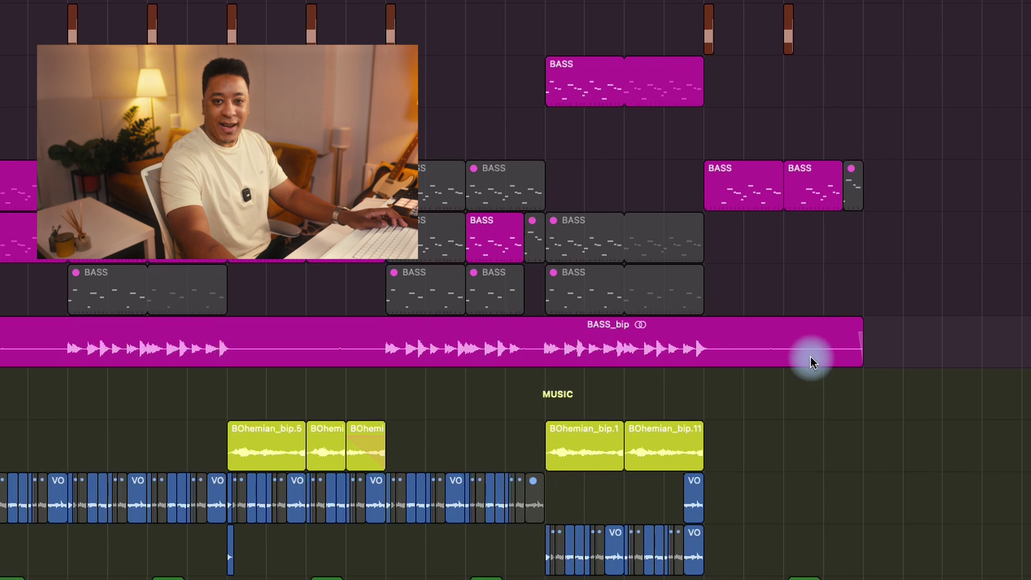
left_click(776, 357, "ctrl+alt")
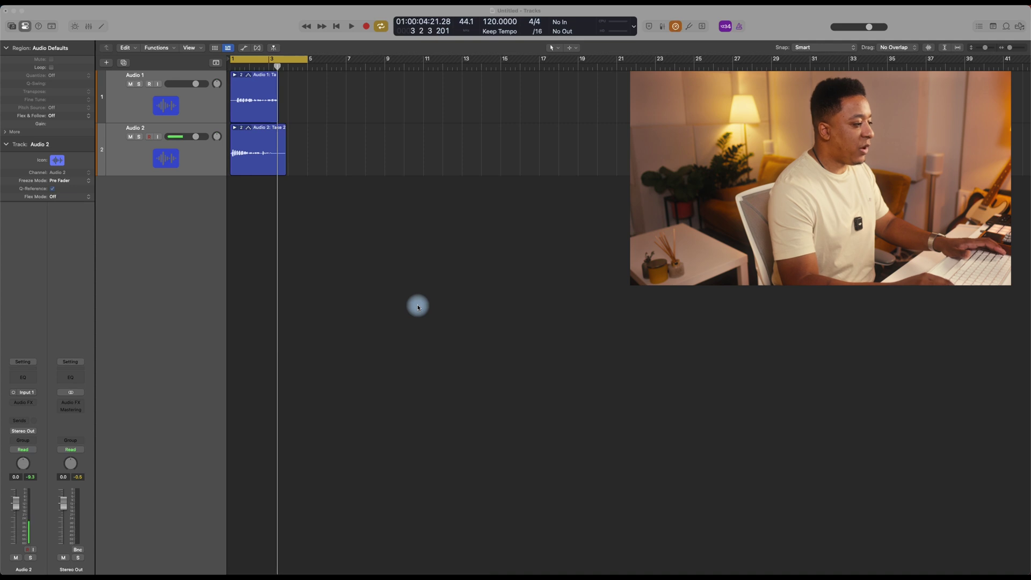
Step: Try to delete the Audio 2 region's tail past the end of the Audio 1 region using a marquee selection across both tracks
key("super+Right")
key("super+Right")
key("super+Right")
key("super+Right")
key("super+Left")
key("super+Left")
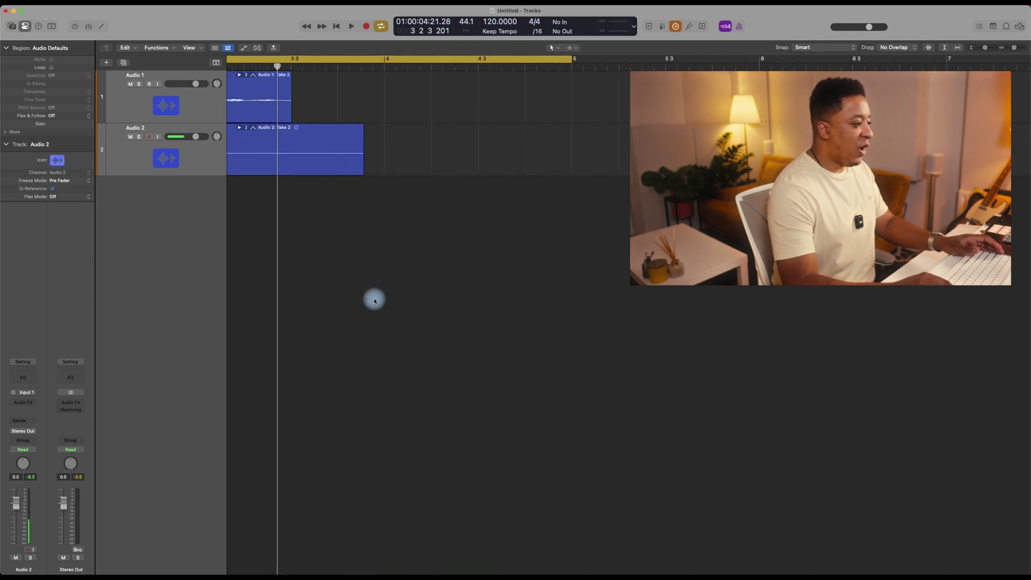
key("super+Down")
key("super+Down")
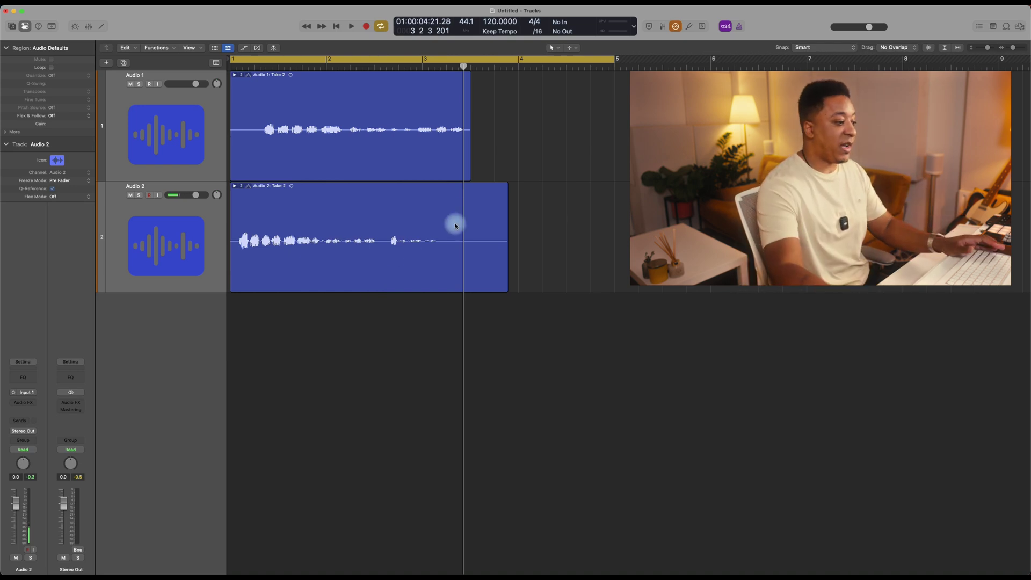
left_click_drag(469, 215, 538, 151)
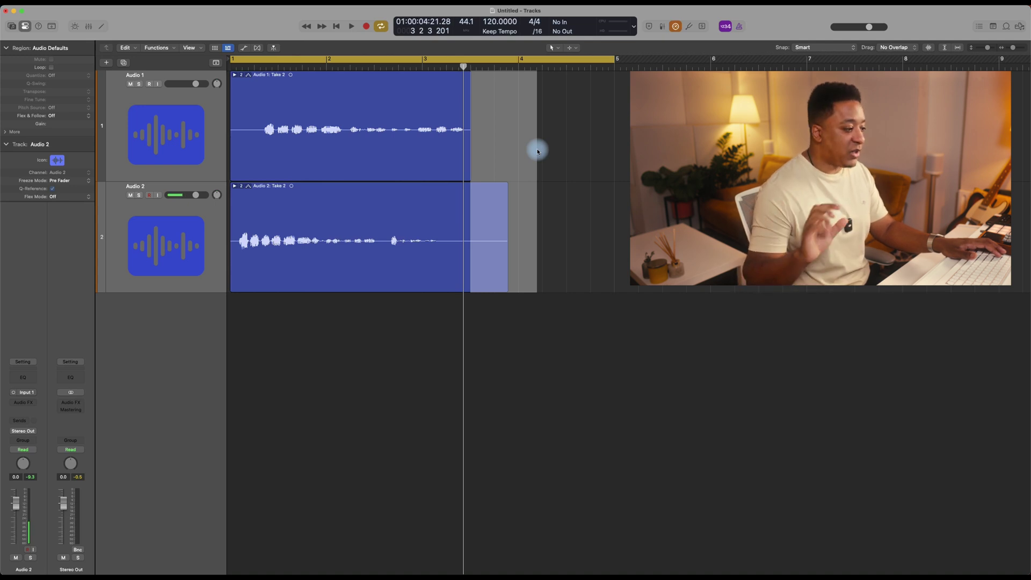
key("BackSpace")
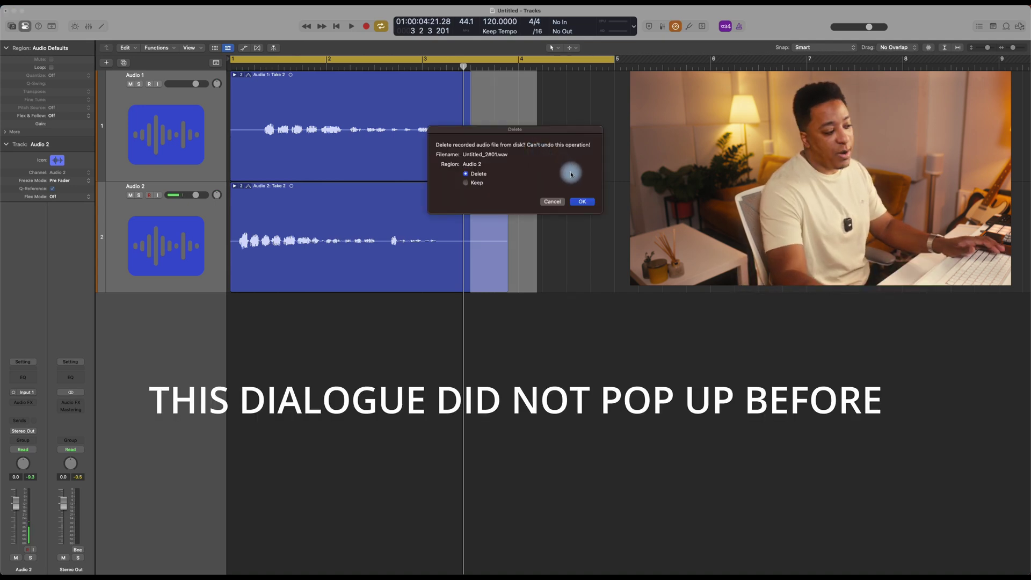
left_click(542, 203)
key("super+z")
Step: Marquee-delete the Audio 1 and Audio 2 regions from bar 3 onward, choosing Delete for all recorded files, and undo the deletion
left_click_drag(584, 277, 425, 139)
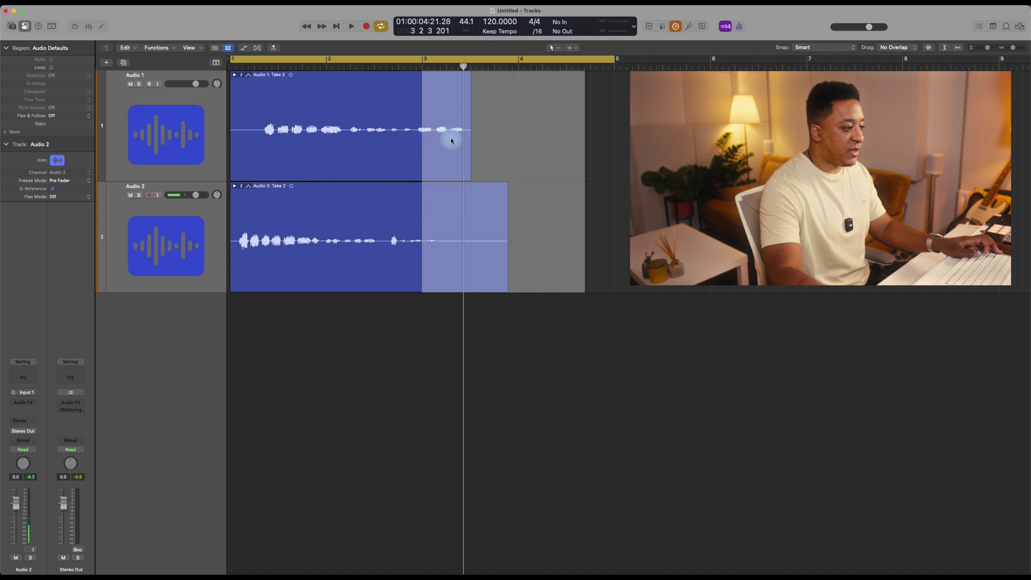
key("Delete")
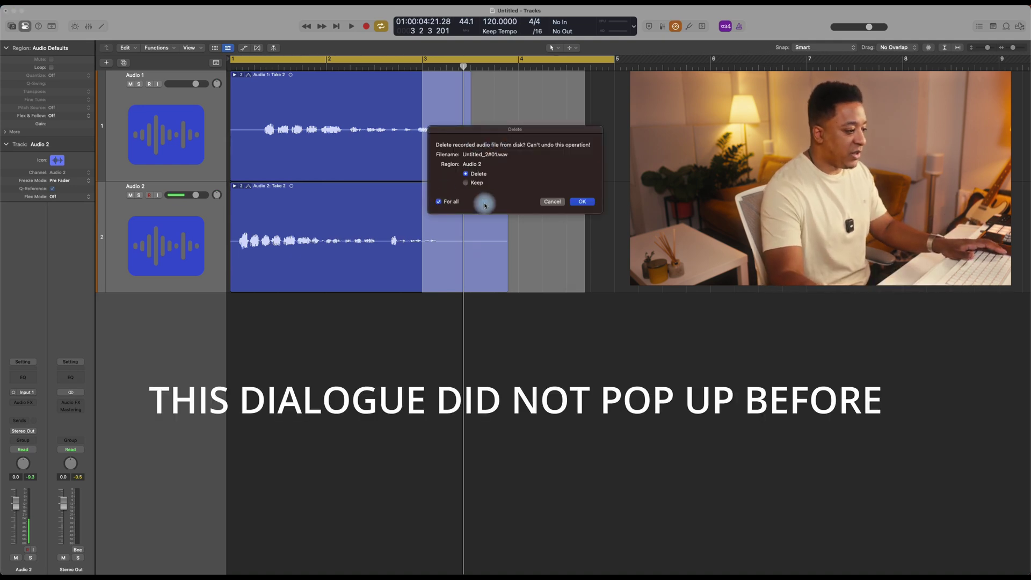
key("Return")
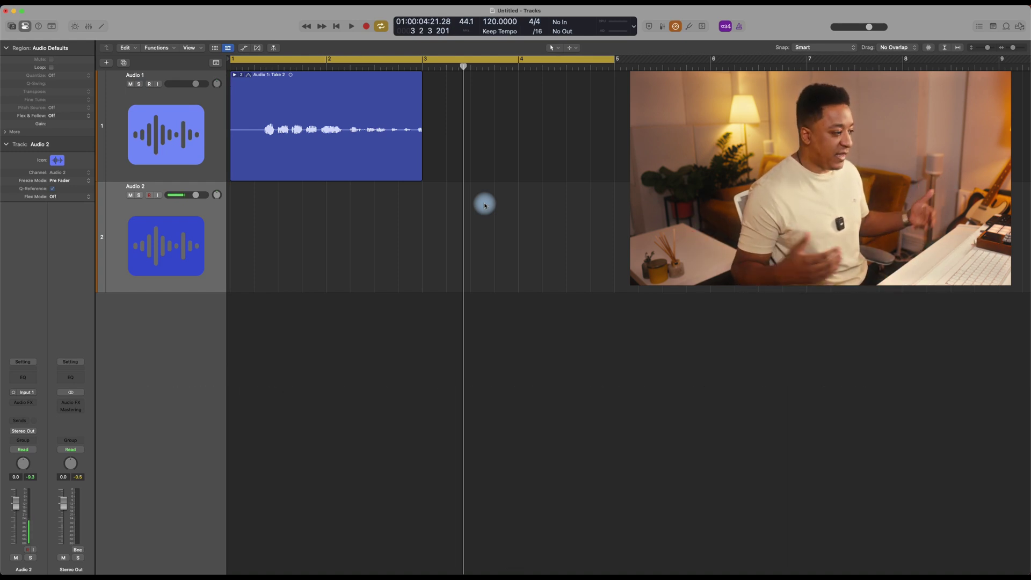
key("super+z")
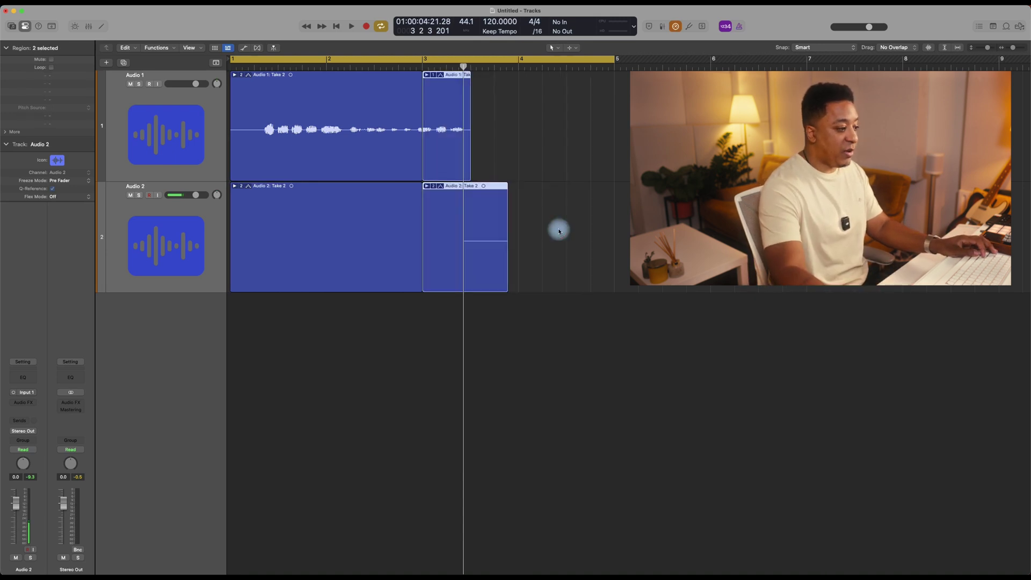
key("super+z")
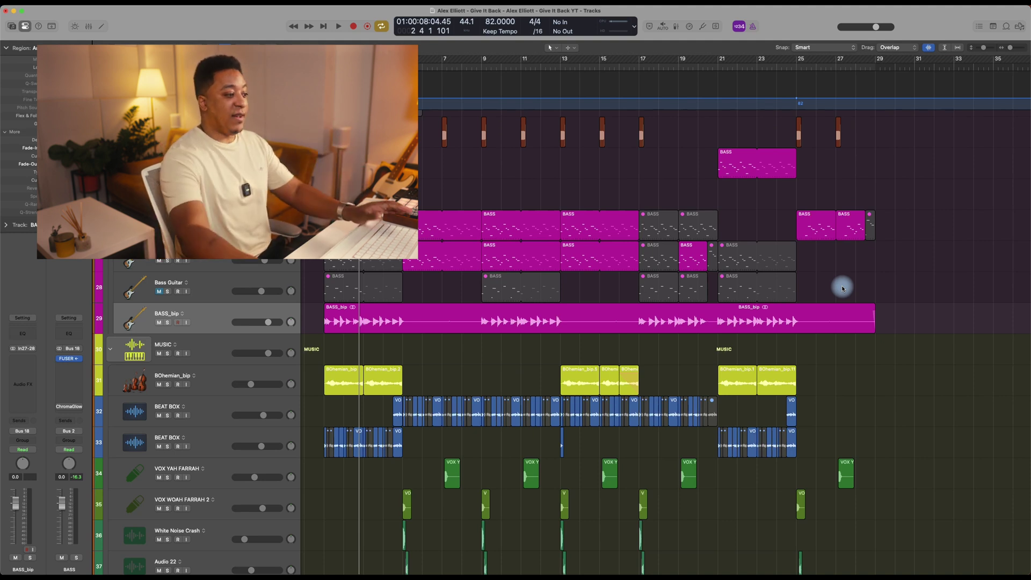
scroll(708, 213, "down", 5)
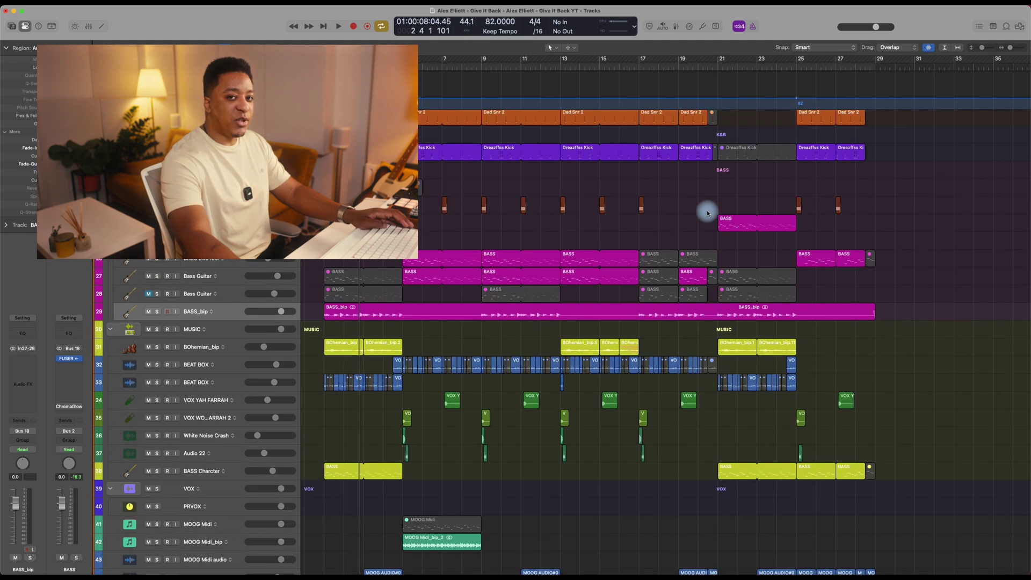
scroll(707, 212, "up", 3)
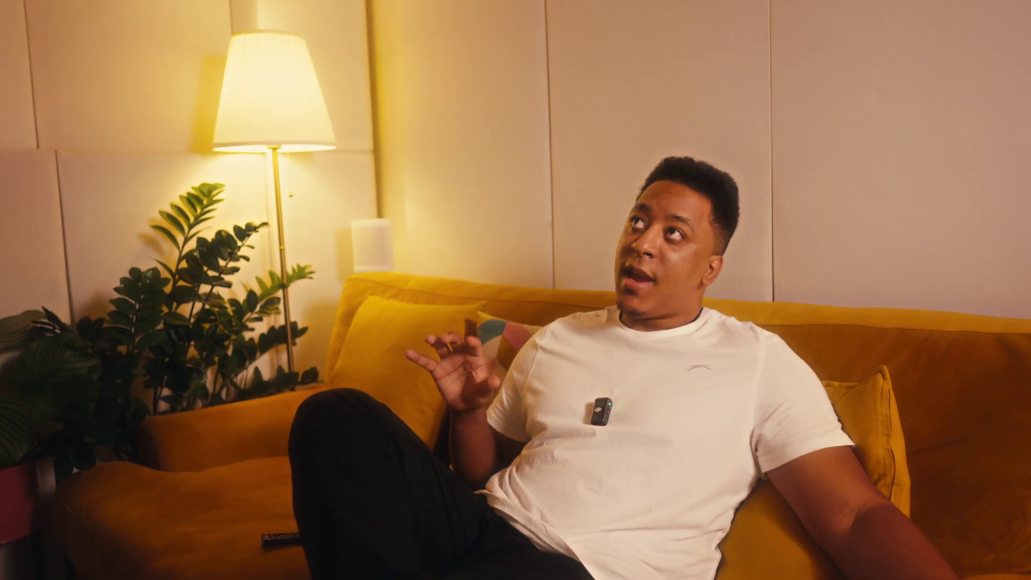